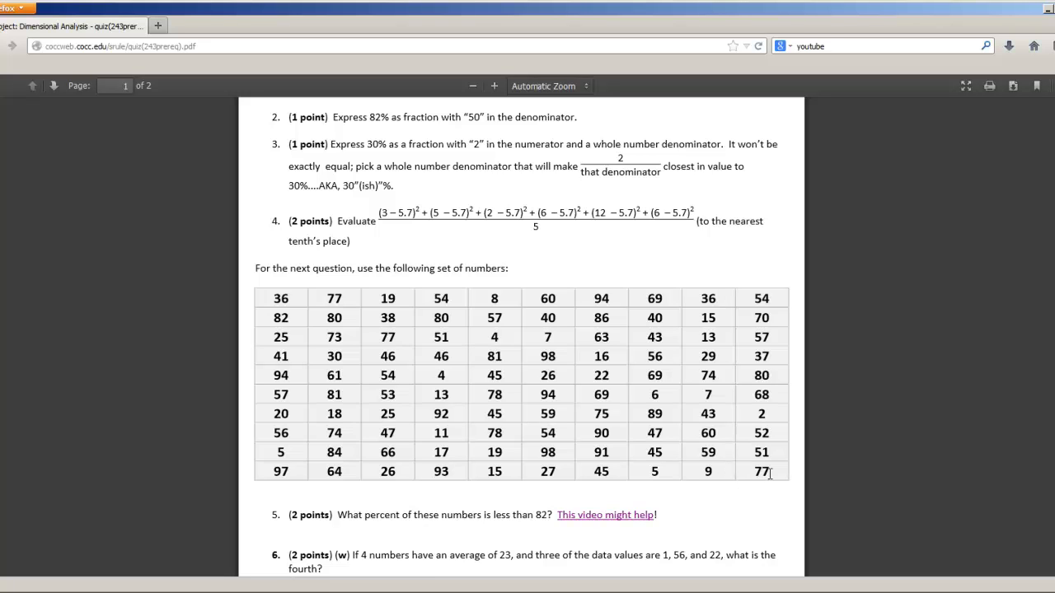
- Copy the quiz text up to and including the full table of numbers from the PDF
{"action": "left_click_drag", "start_coordinate": [770, 473], "coordinate": [274, 305]}
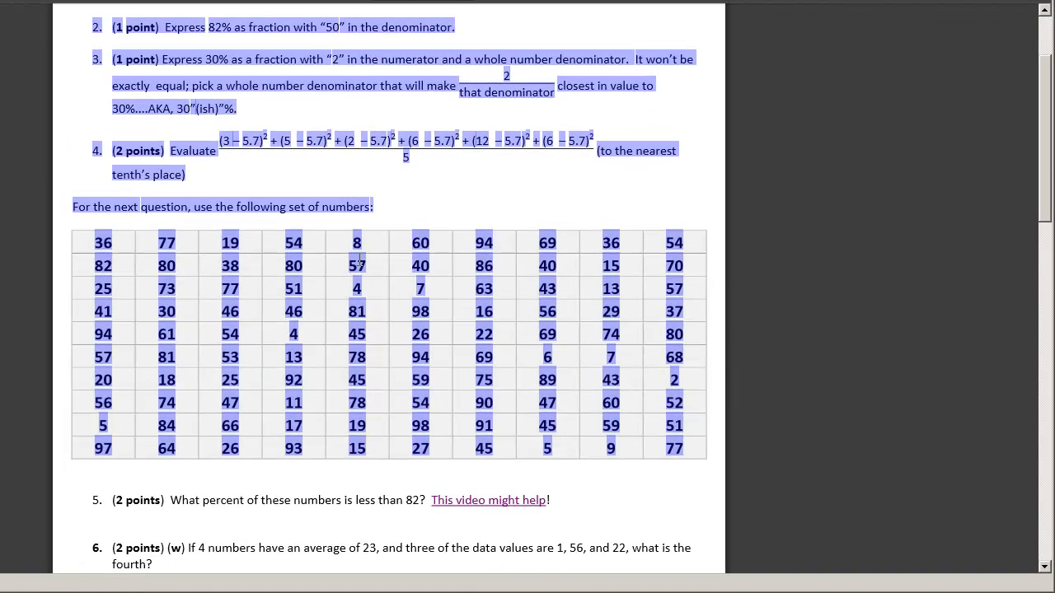
{"action": "right_click", "coordinate": [356, 315]}
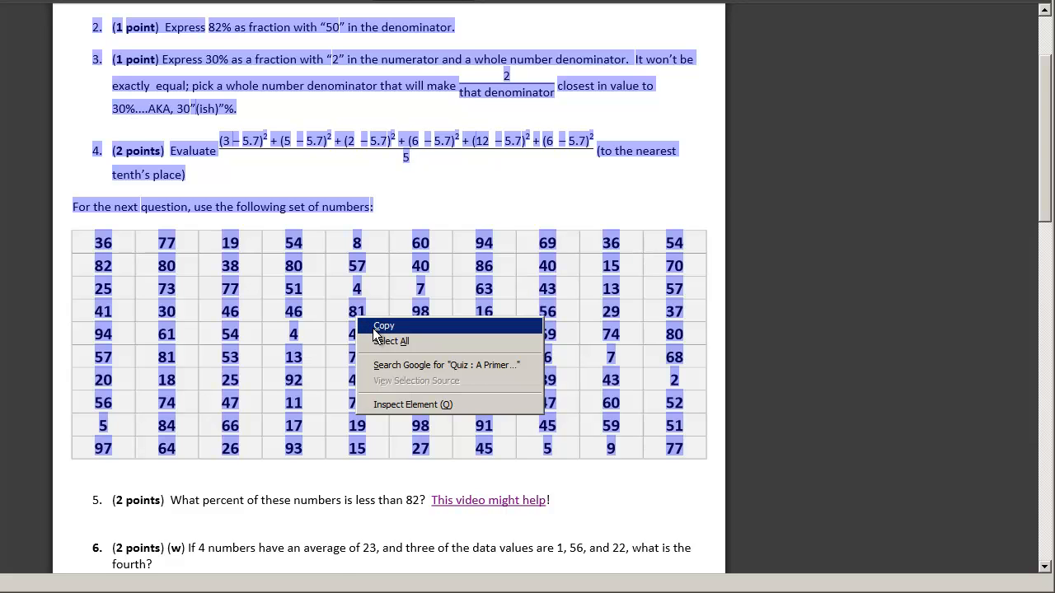
{"action": "left_click", "coordinate": [384, 326]}
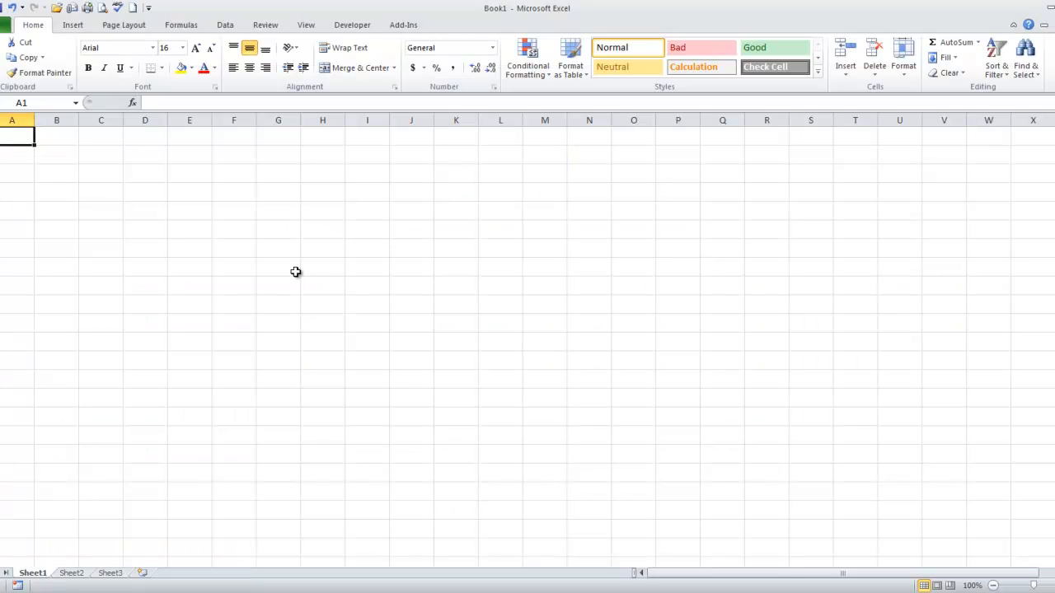
- In the blank Excel workbook, paste the copied quiz content into Sheet1 starting at cell A1
{"action": "right_click", "coordinate": [8, 139]}
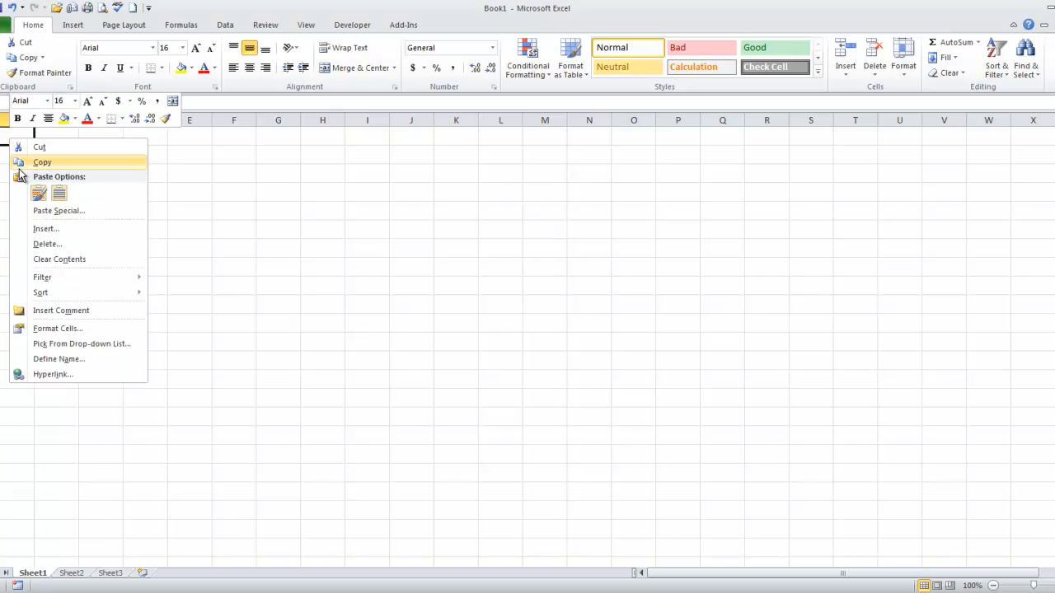
{"action": "left_click", "coordinate": [10, 132]}
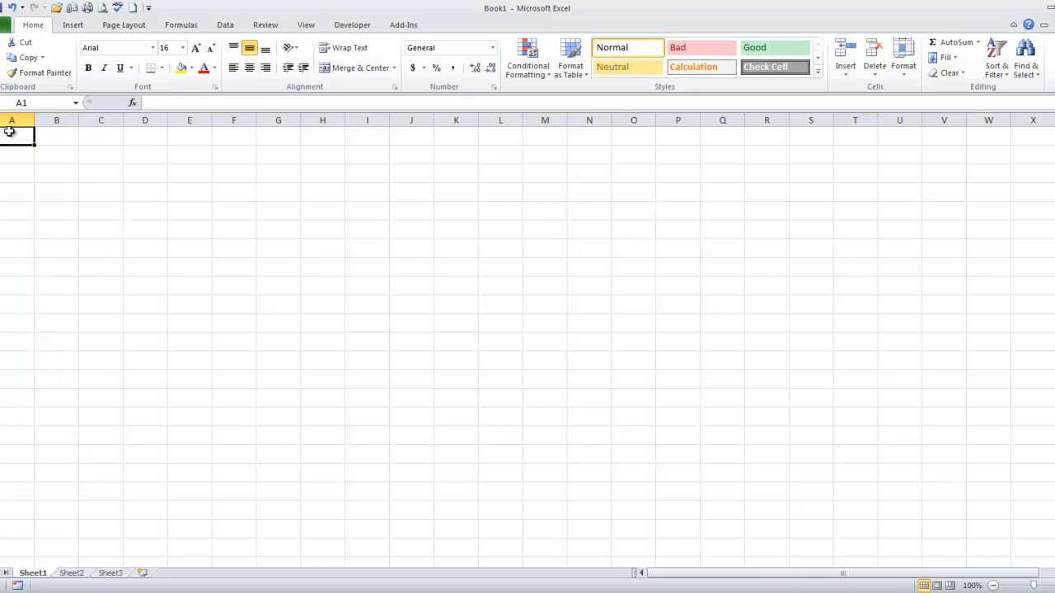
{"action": "key", "text": "ctrl+v"}
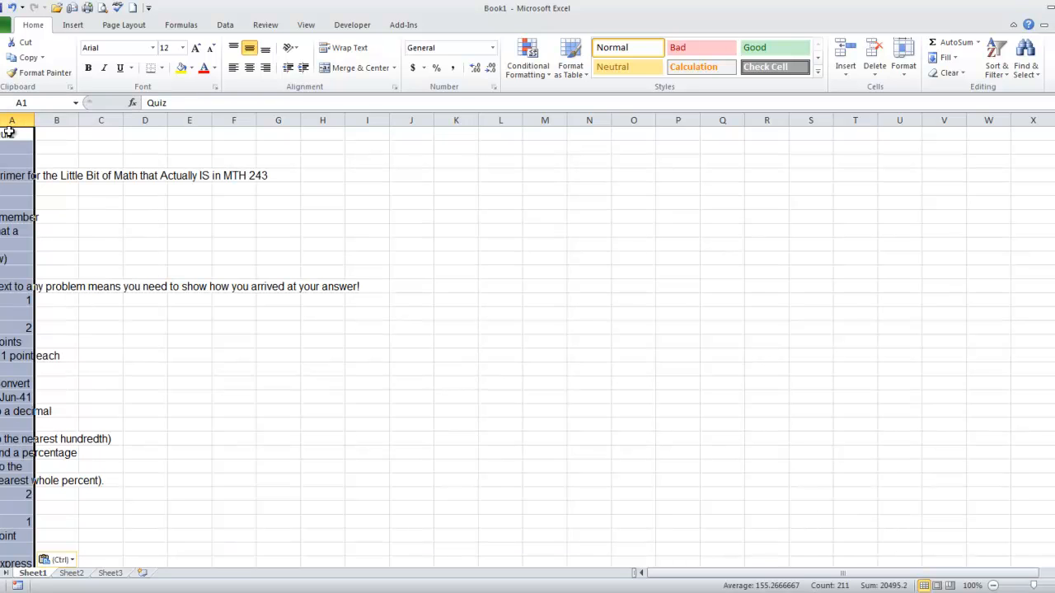
- Examine the pasted column A to find where the table's list of numbers starts and ends
{"action": "scroll", "coordinate": [147, 413], "scroll_direction": "down", "scroll_amount": 15}
{"action": "scroll", "coordinate": [147, 413], "scroll_direction": "down", "scroll_amount": 15}
{"action": "scroll", "coordinate": [146, 415], "scroll_direction": "down", "scroll_amount": 15}
{"action": "scroll", "coordinate": [146, 415], "scroll_direction": "down", "scroll_amount": 15}
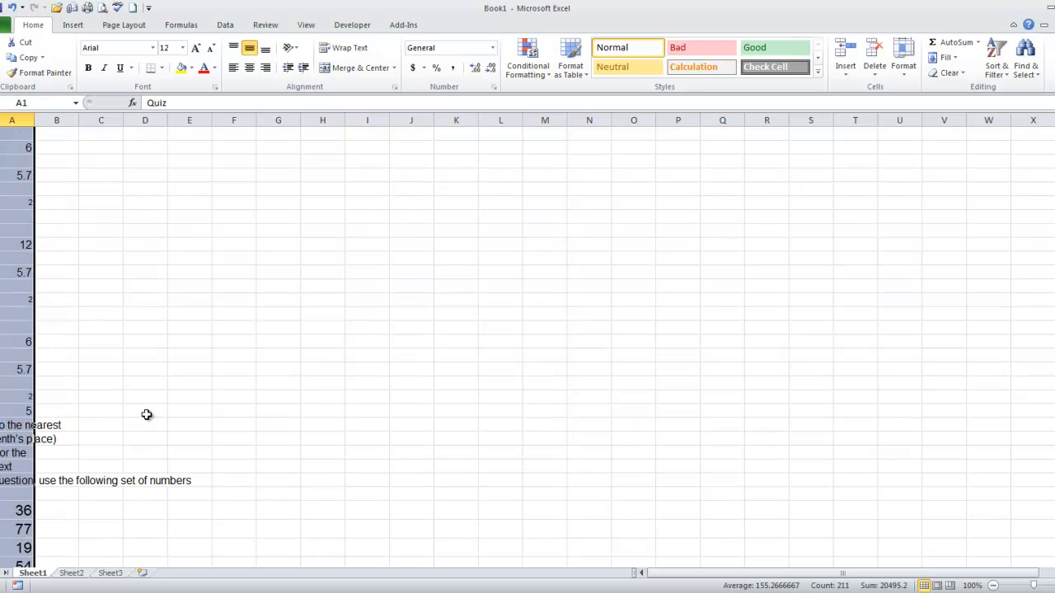
{"action": "scroll", "coordinate": [147, 415], "scroll_direction": "down", "scroll_amount": 2}
{"action": "left_click", "coordinate": [158, 429]}
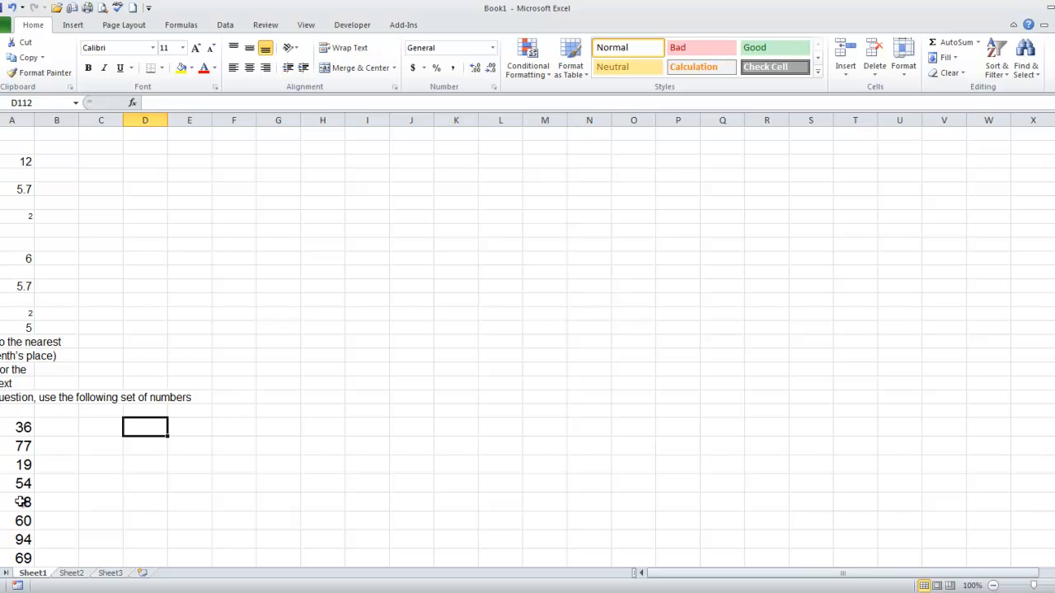
{"action": "scroll", "coordinate": [22, 502], "scroll_direction": "down", "scroll_amount": 2}
{"action": "scroll", "coordinate": [56, 470], "scroll_direction": "down", "scroll_amount": 3}
{"action": "scroll", "coordinate": [25, 379], "scroll_direction": "up", "scroll_amount": 2}
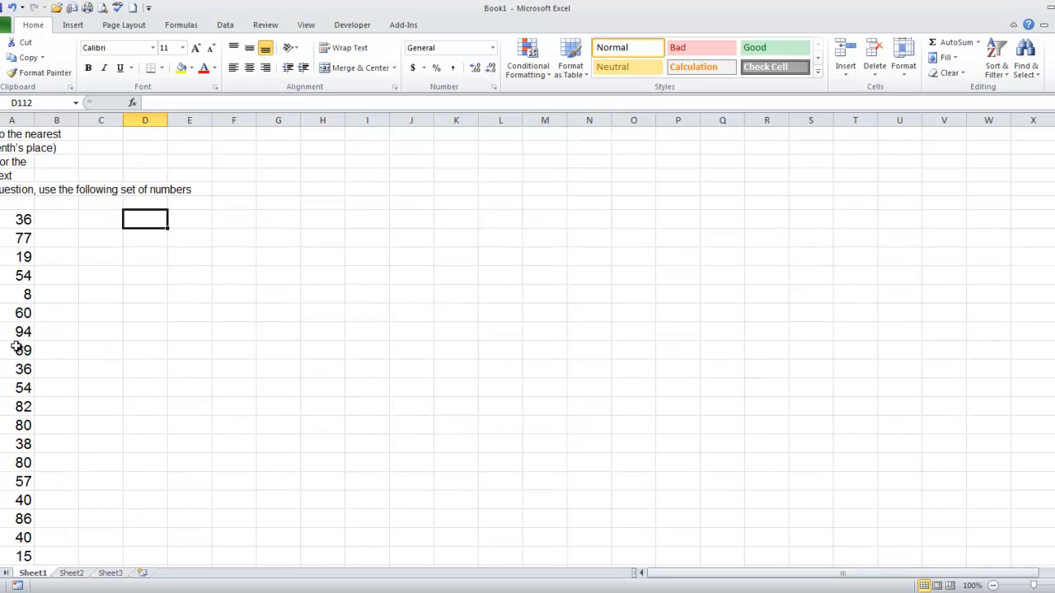
{"action": "left_click", "coordinate": [13, 218]}
{"action": "scroll", "coordinate": [86, 300], "scroll_direction": "down", "scroll_amount": 15}
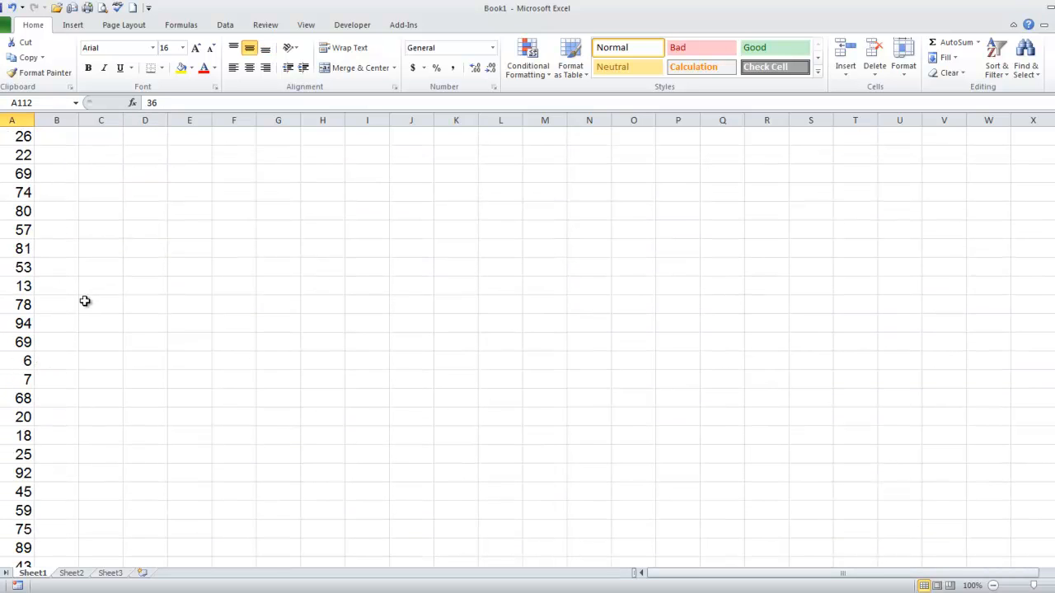
{"action": "scroll", "coordinate": [85, 301], "scroll_direction": "down", "scroll_amount": 3}
{"action": "scroll", "coordinate": [84, 301], "scroll_direction": "up", "scroll_amount": 15}
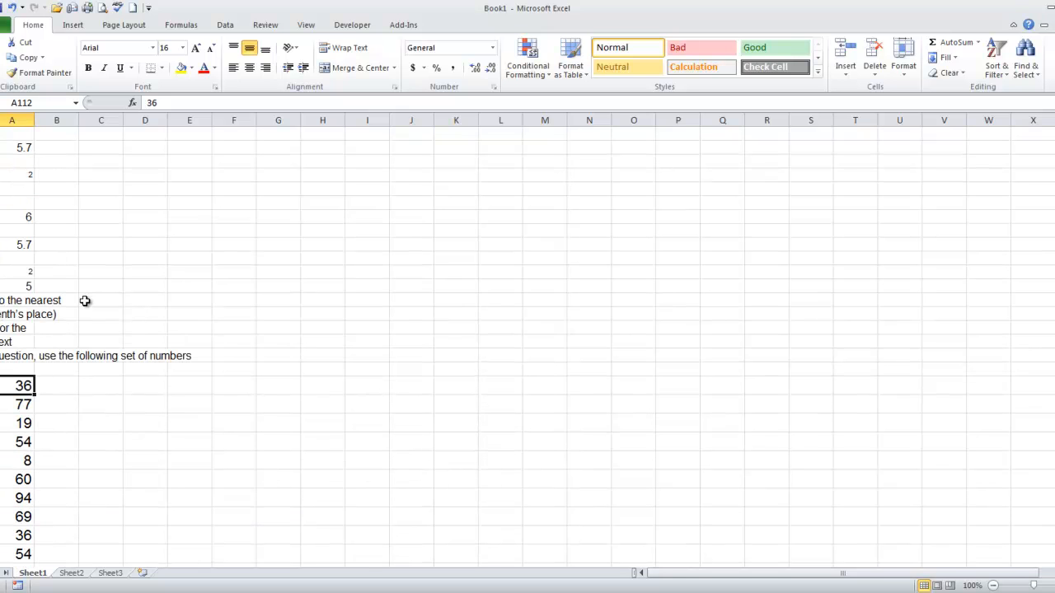
- Delete rows 1 to 111, which hold the quiz text above the list of numbers
{"action": "left_click", "coordinate": [0, 369]}
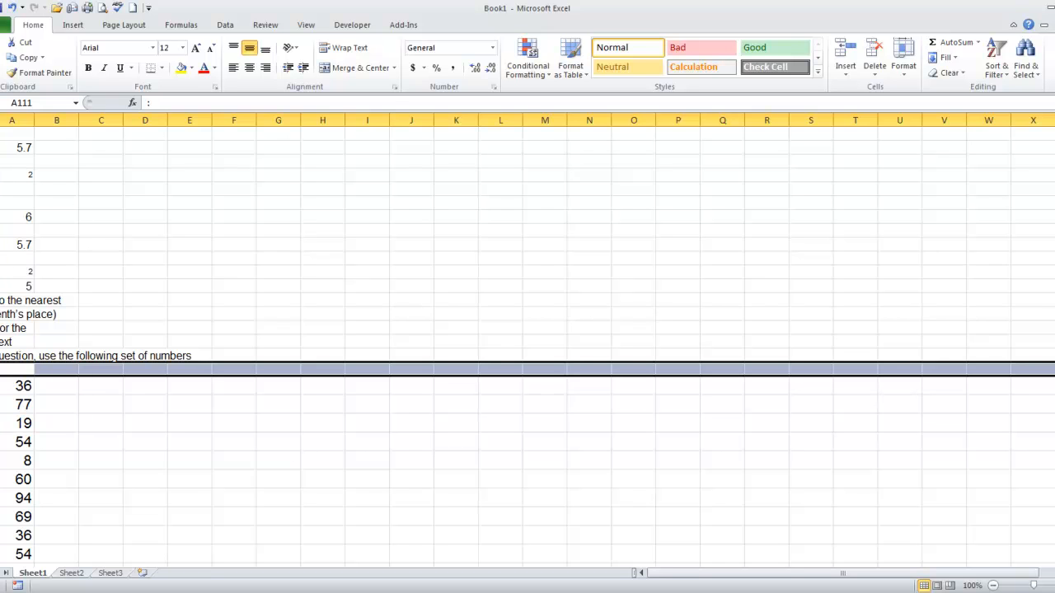
{"action": "scroll", "coordinate": [117, 402], "scroll_direction": "up", "scroll_amount": 20}
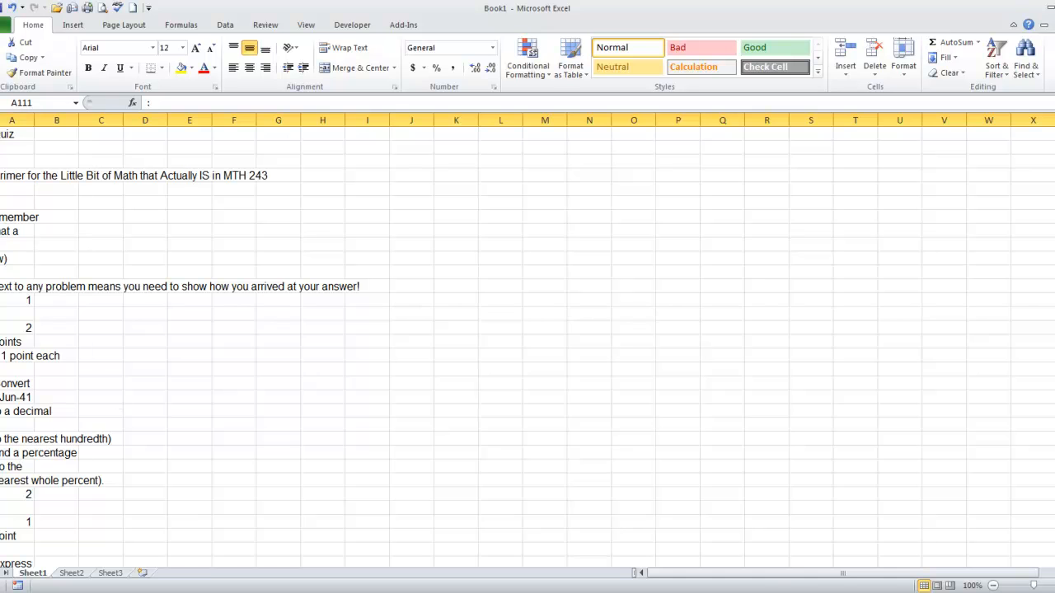
{"action": "key", "text": "ctrl+a"}
{"action": "scroll", "coordinate": [433, 456], "scroll_direction": "down", "scroll_amount": 4}
{"action": "scroll", "coordinate": [433, 455], "scroll_direction": "down", "scroll_amount": 20}
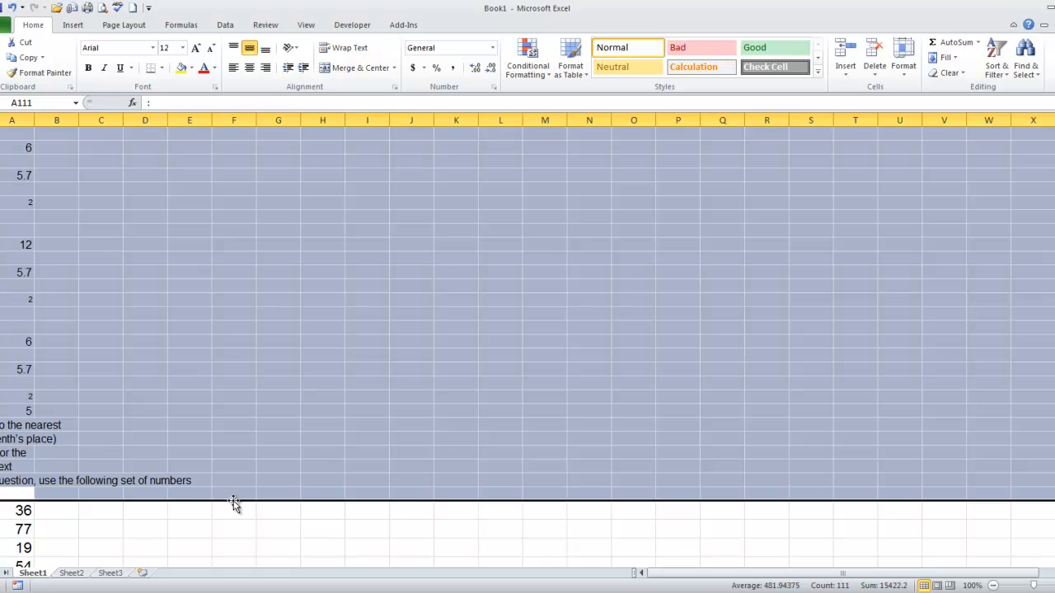
{"action": "scroll", "coordinate": [223, 494], "scroll_direction": "down", "scroll_amount": 4}
{"action": "scroll", "coordinate": [266, 407], "scroll_direction": "up", "scroll_amount": 6}
{"action": "scroll", "coordinate": [267, 407], "scroll_direction": "up", "scroll_amount": 15}
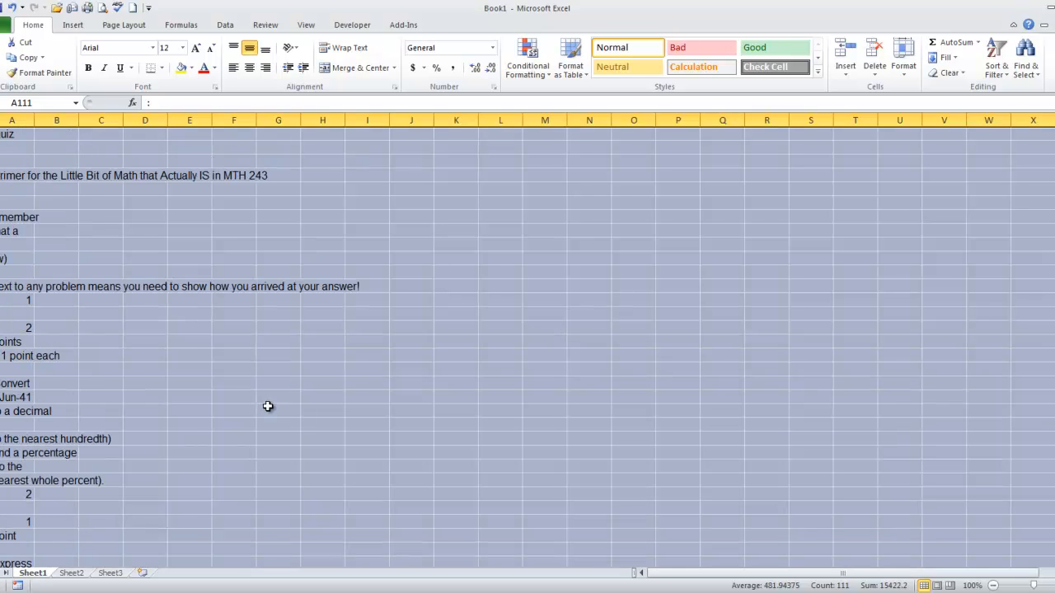
{"action": "right_click", "coordinate": [345, 235]}
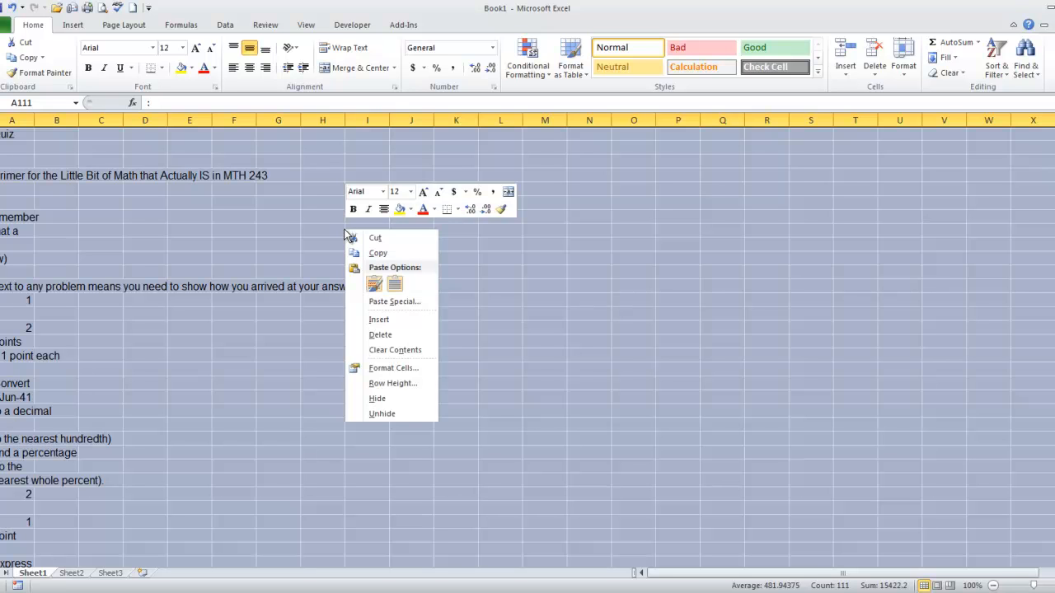
{"action": "left_click", "coordinate": [384, 333]}
{"action": "left_click", "coordinate": [186, 299]}
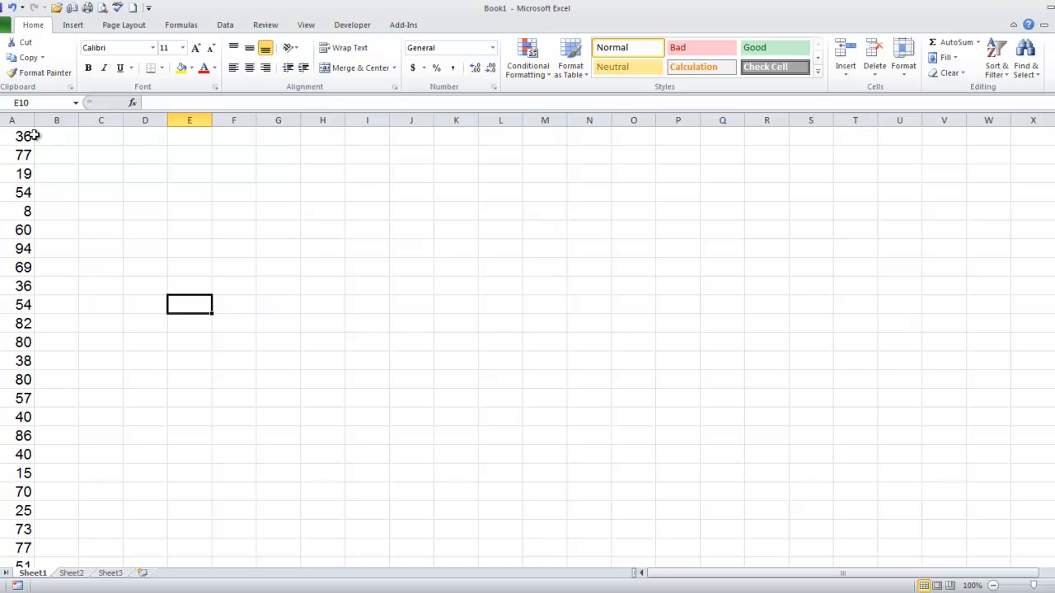
- Check which row holds the last number of the list in column A
{"action": "scroll", "coordinate": [33, 495], "scroll_direction": "down", "scroll_amount": 4}
{"action": "scroll", "coordinate": [33, 495], "scroll_direction": "down", "scroll_amount": 20}
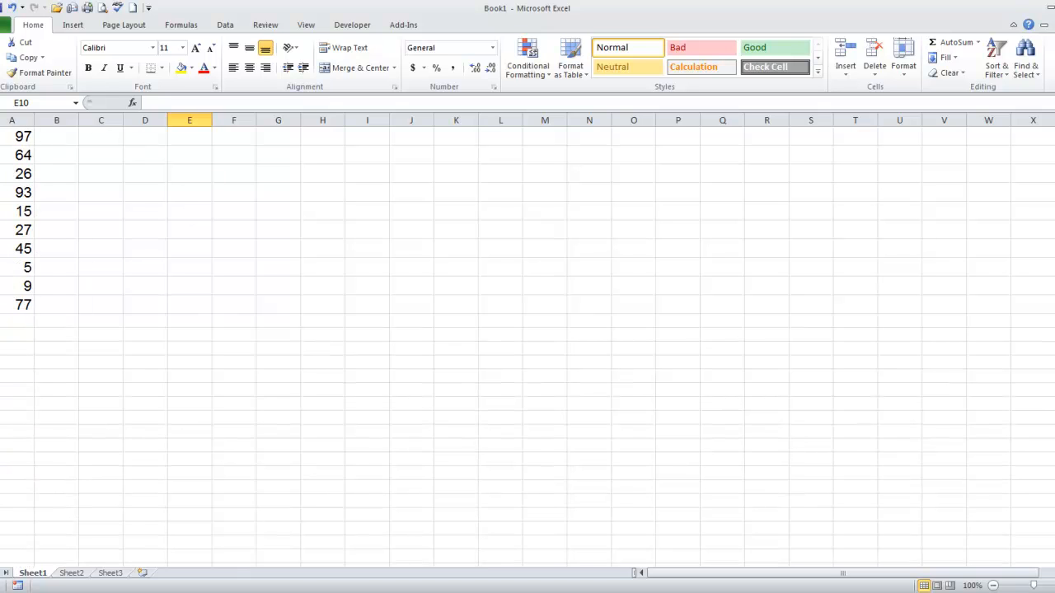
{"action": "left_click", "coordinate": [13, 305]}
{"action": "scroll", "coordinate": [89, 305], "scroll_direction": "up", "scroll_amount": 20}
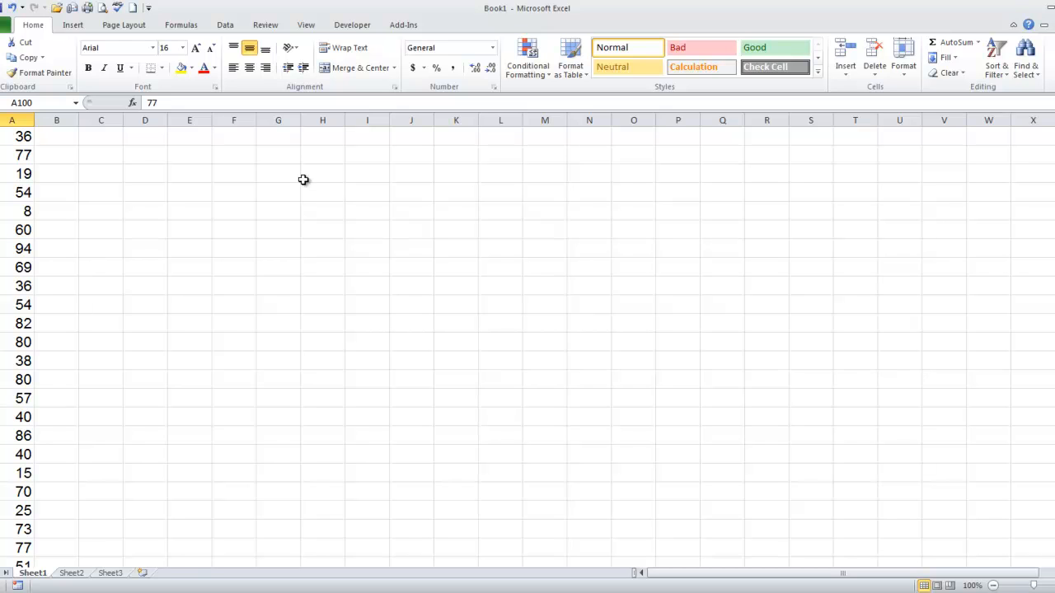
- Enter the formula =COUNTIF(A1:A100,"<82") in cell E5 to count the numbers less than 82
{"action": "left_click", "coordinate": [188, 216]}
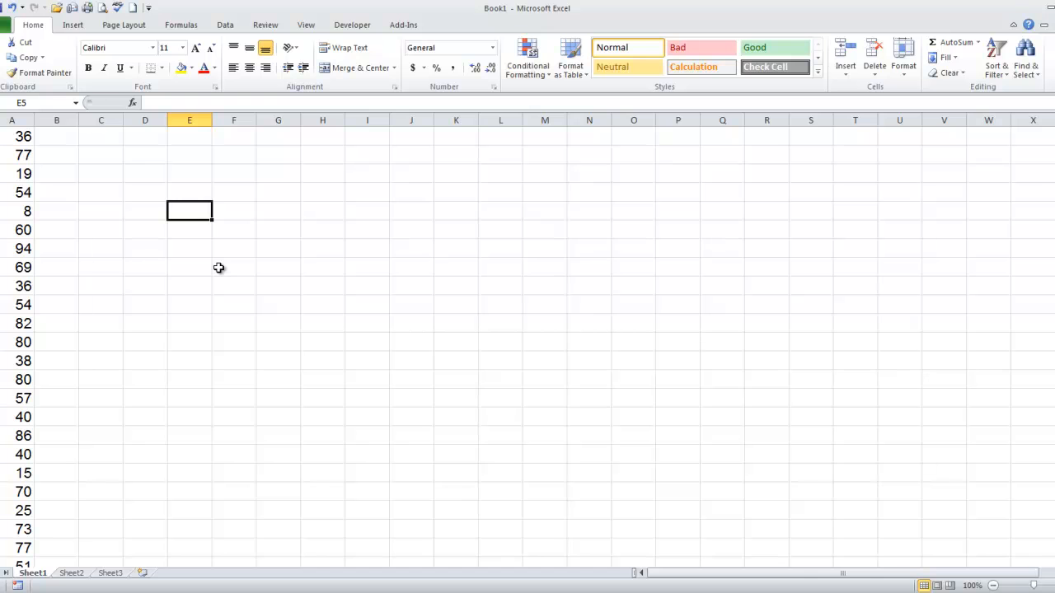
{"action": "left_click", "coordinate": [161, 104]}
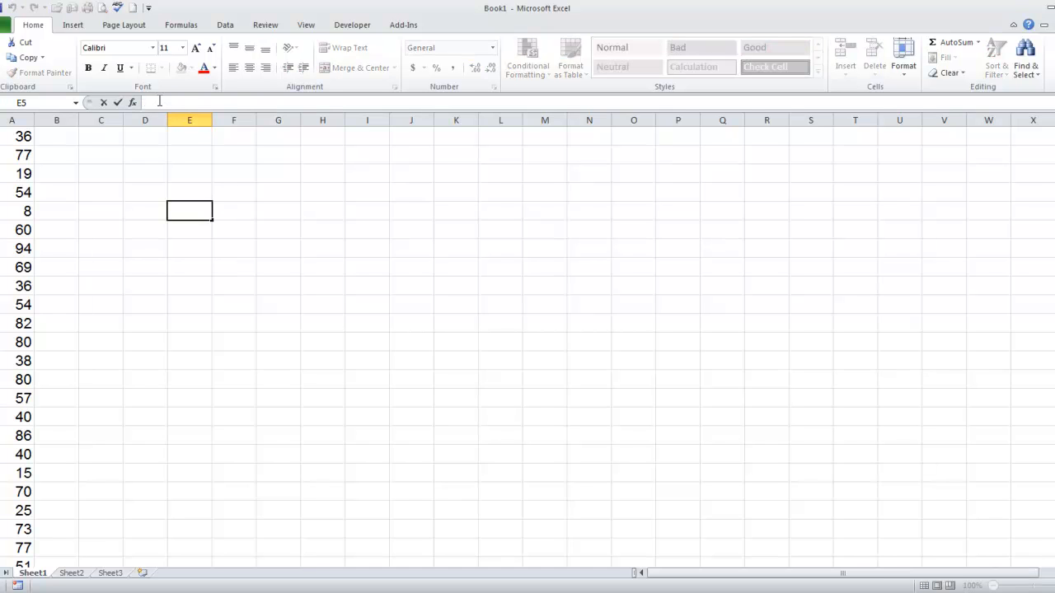
{"action": "type", "text": "="}
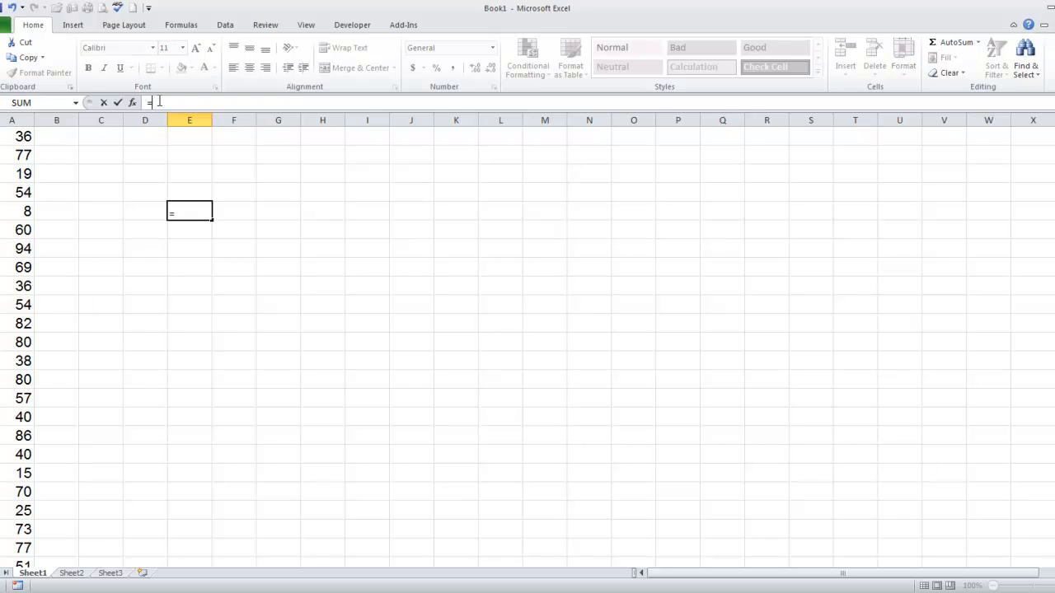
{"action": "type", "text": "countif"}
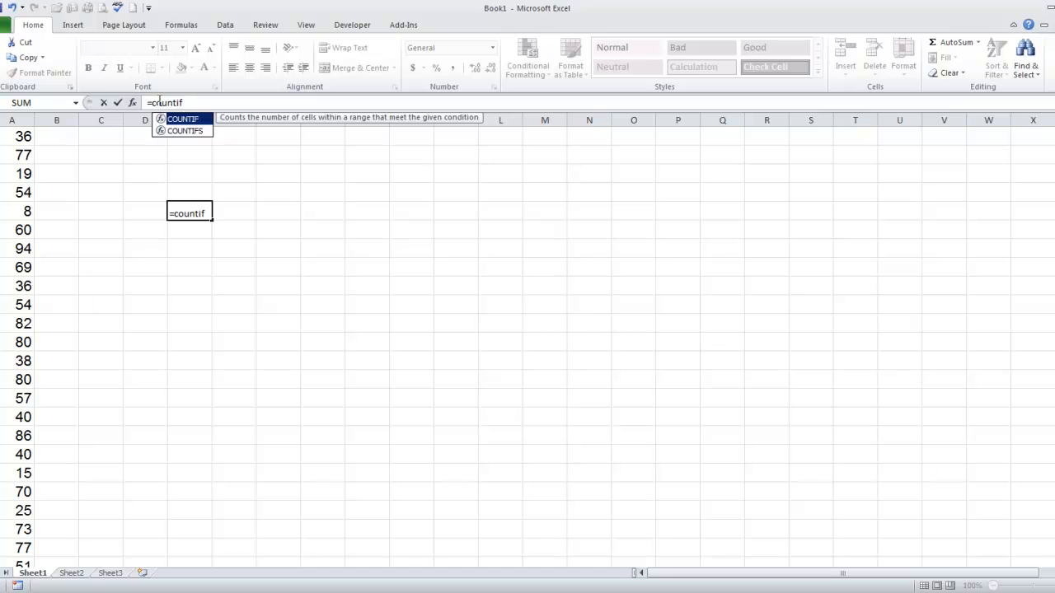
{"action": "type", "text": "("}
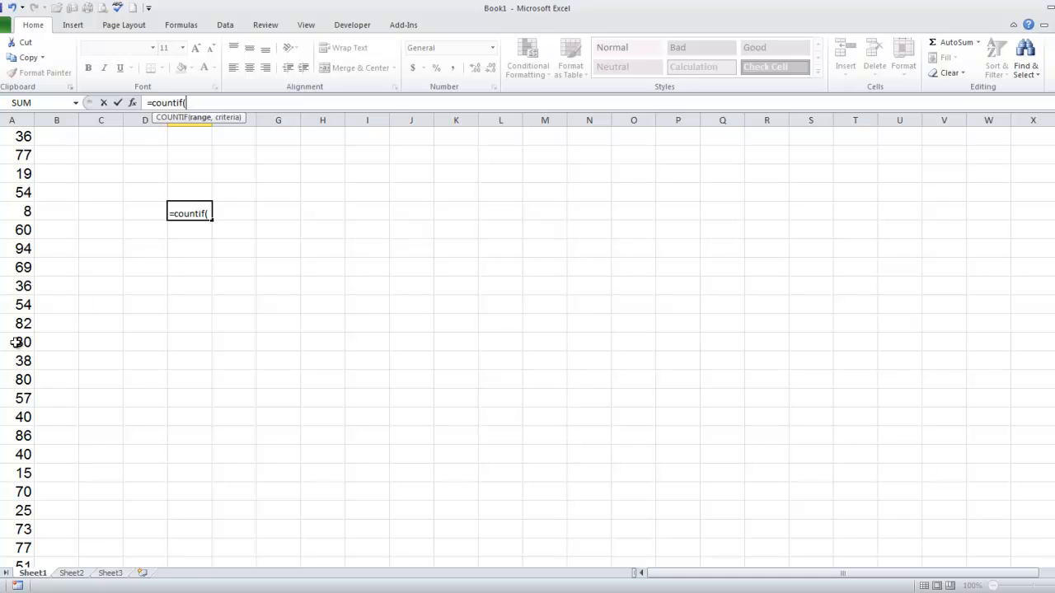
{"action": "left_click", "coordinate": [17, 135]}
{"action": "left_click_drag", "start_coordinate": [17, 135], "coordinate": [23, 567]}
{"action": "mouse_move", "coordinate": [33, 538]}
{"action": "left_mouse_down"}
{"action": "mouse_move", "coordinate": [28, 547]}
{"action": "mouse_move", "coordinate": [26, 527]}
{"action": "left_mouse_up"}
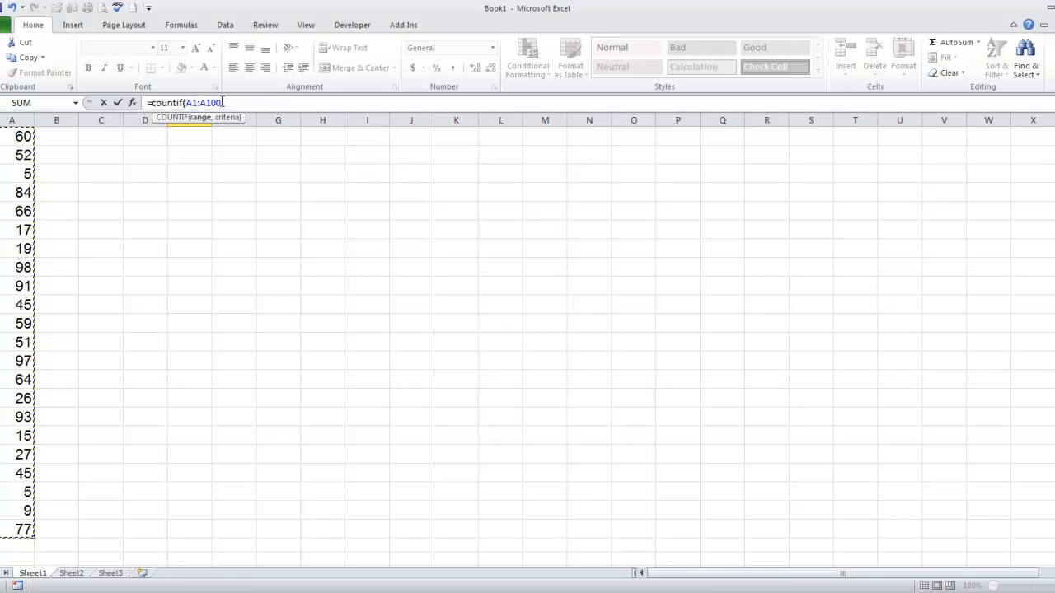
{"action": "type", "text": ","}
{"action": "type", "text": "\"<82\")"}
{"action": "key", "text": "Return"}
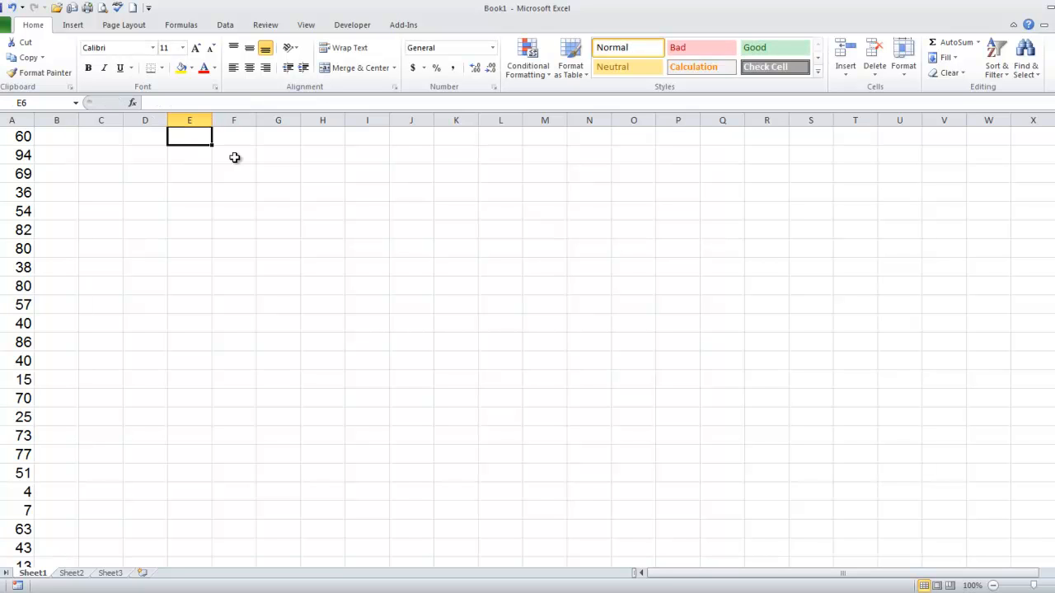
- Change the COUNTIF criterion in E5 to "<=82", accepting Excel's proposed formula correction, and check the 82 in the list
{"action": "scroll", "coordinate": [234, 158], "scroll_direction": "up", "scroll_amount": 2}
{"action": "left_click", "coordinate": [212, 215]}
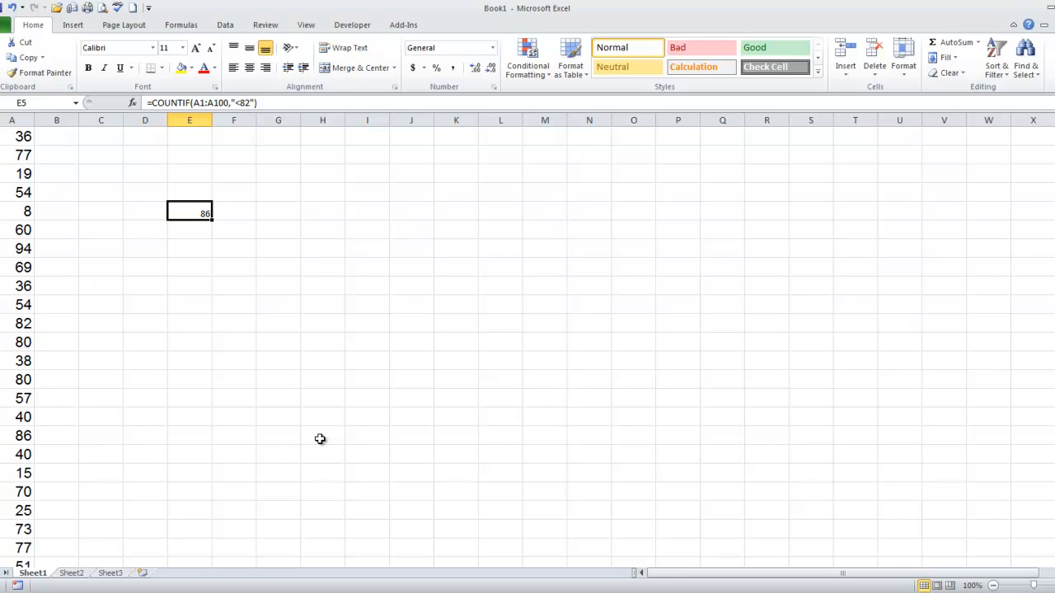
{"action": "left_click", "coordinate": [236, 102]}
{"action": "key", "text": "Delete"}
{"action": "key", "text": "Delete"}
{"action": "key", "text": "Delete"}
{"action": "key", "text": "Delete"}
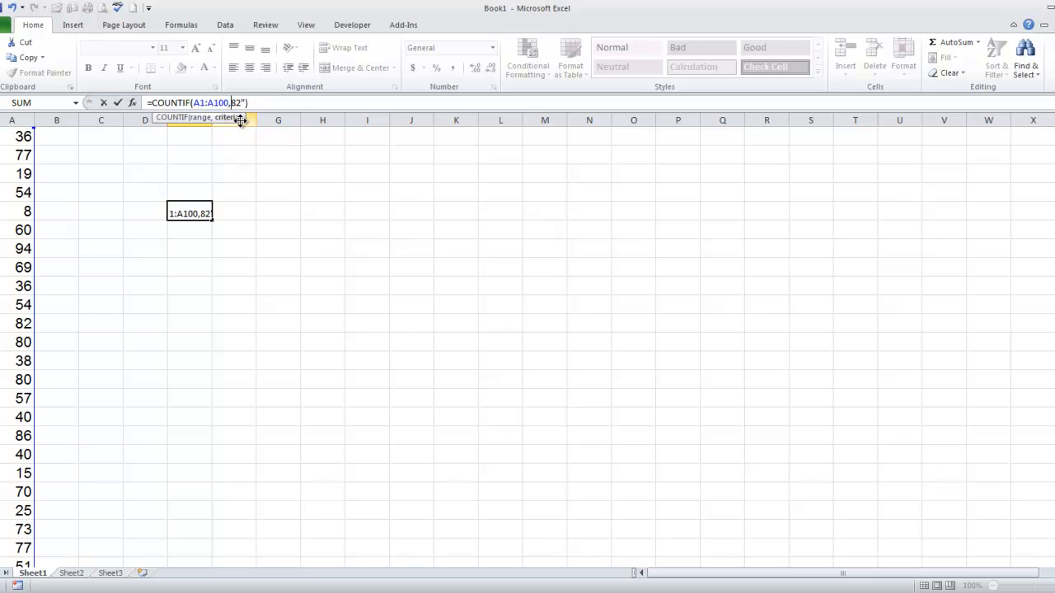
{"action": "key", "text": "Delete"}
{"action": "type", "text": "\"<=82\")"}
{"action": "key", "text": "Return"}
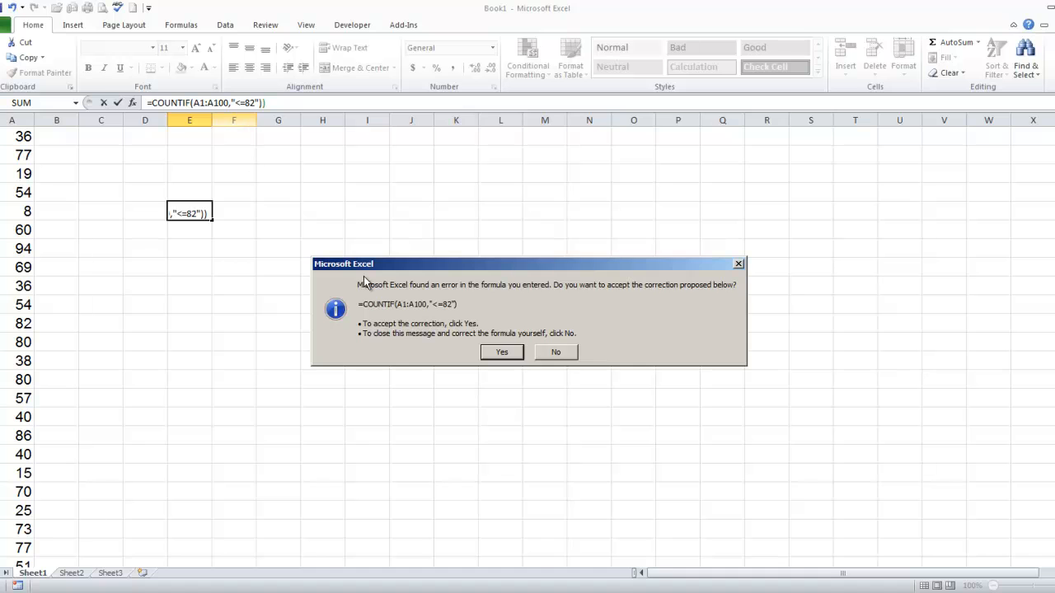
{"action": "left_click", "coordinate": [502, 351]}
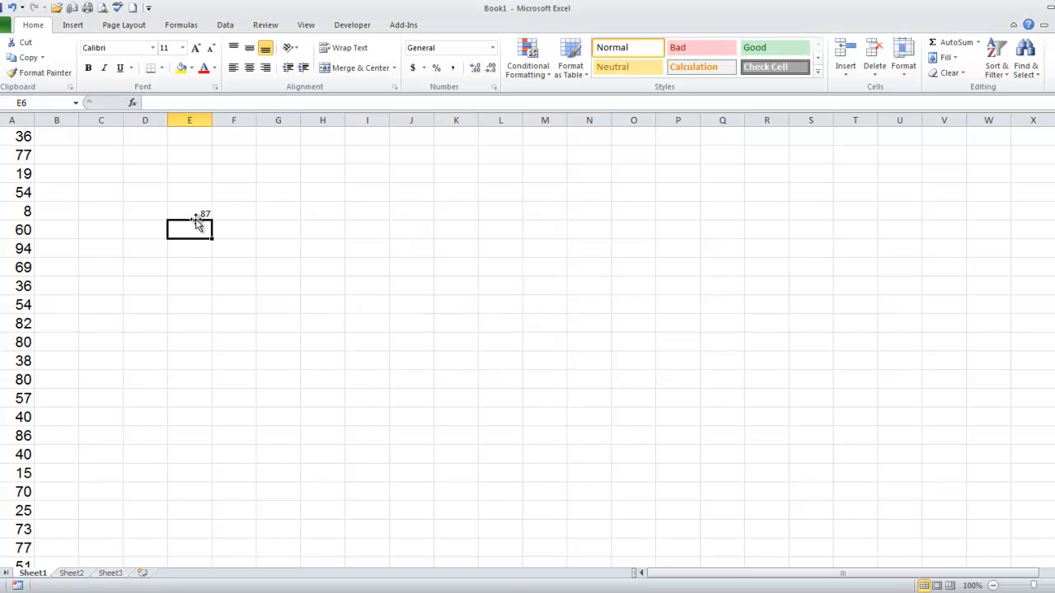
{"action": "left_click", "coordinate": [175, 212]}
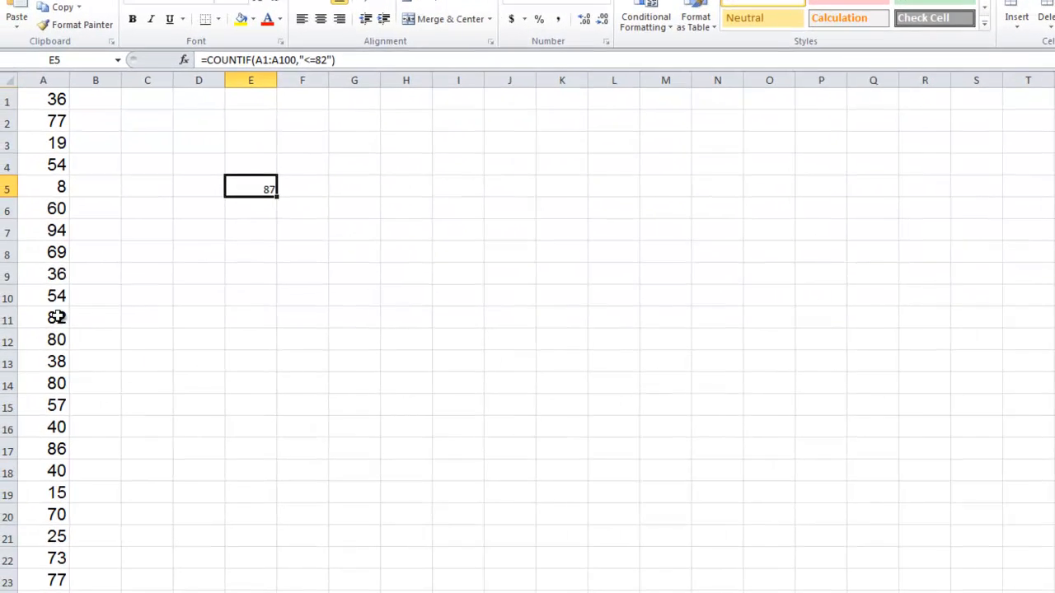
{"action": "left_click", "coordinate": [24, 323]}
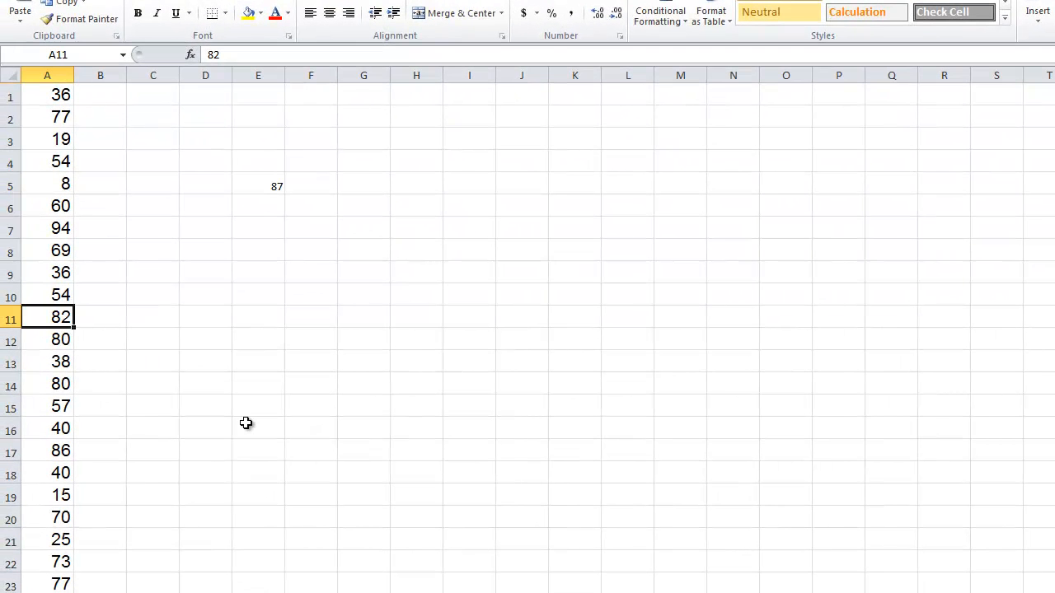
- Change the COUNTIF criterion in E5 to 82 so that it counts only numbers equal to 82
{"action": "left_click", "coordinate": [269, 178]}
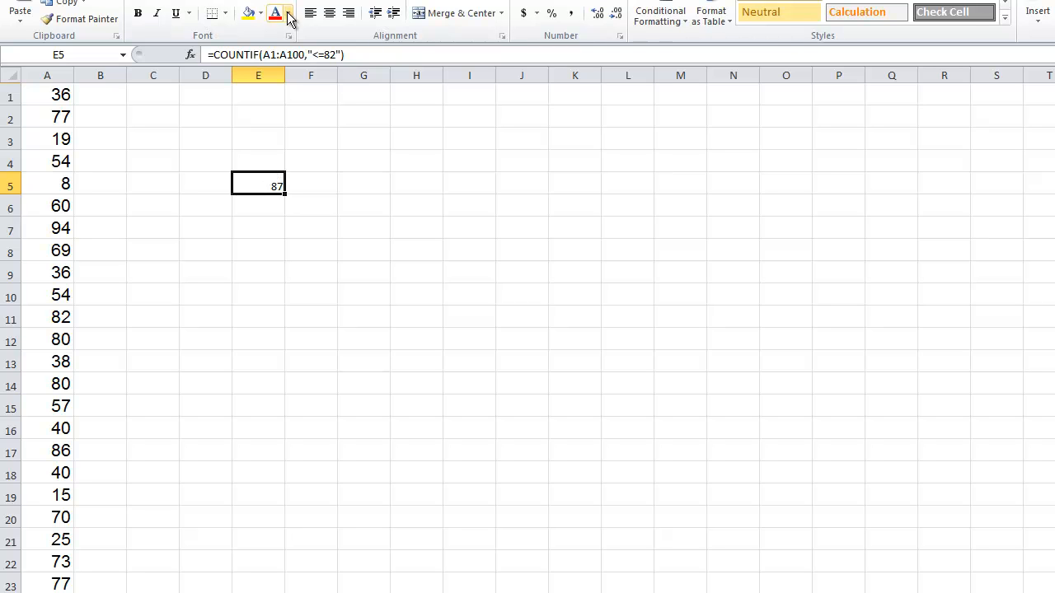
{"action": "left_click", "coordinate": [310, 54]}
{"action": "key", "text": "Delete"}
{"action": "key", "text": "Delete"}
{"action": "key", "text": "Delete"}
{"action": "key", "text": "Delete"}
{"action": "key", "text": "Delete"}
{"action": "key", "text": "Delete"}
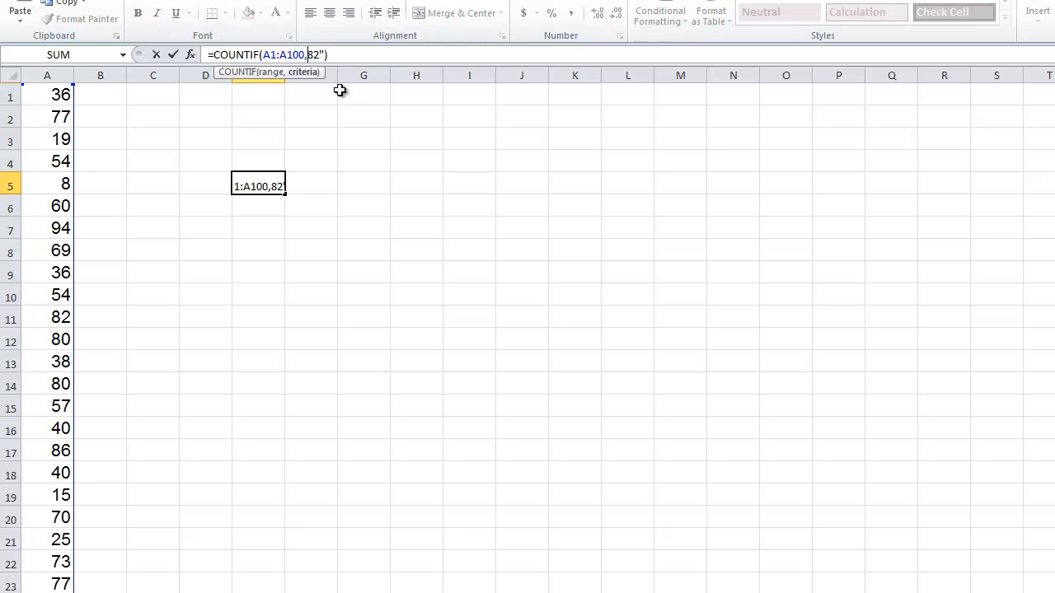
{"action": "type", "text": "82"}
{"action": "key", "text": "Return"}
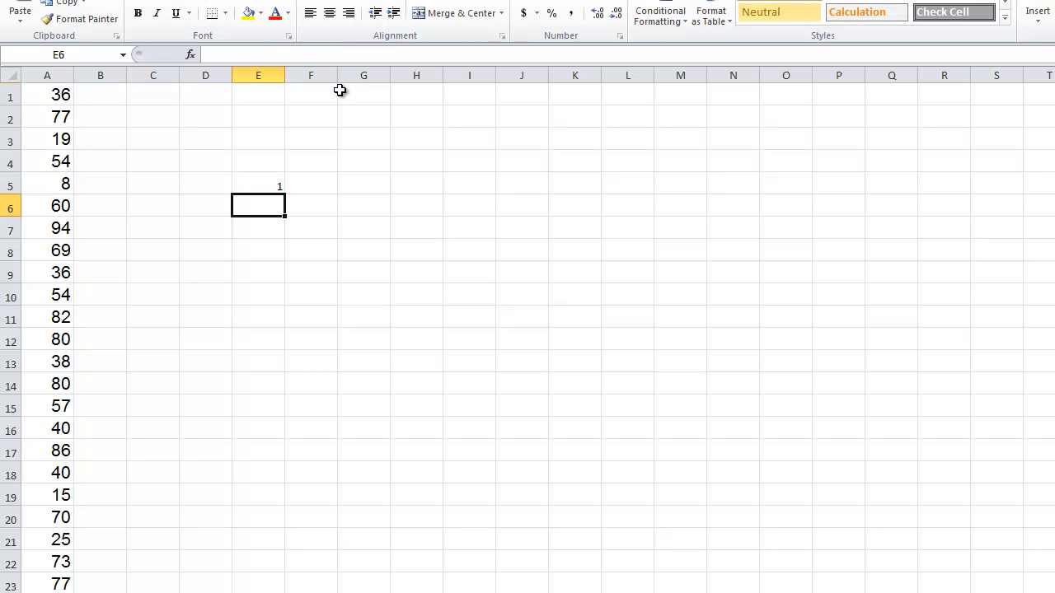
- Change the COUNTIF criterion in E5 to 50 so that it counts only numbers equal to 50
{"action": "left_click", "coordinate": [250, 186]}
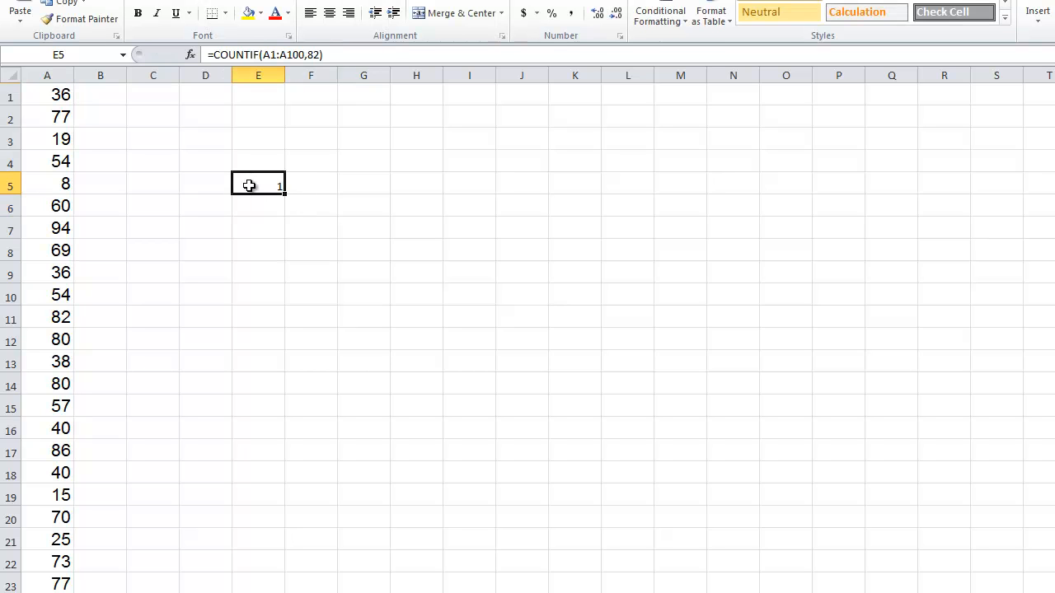
{"action": "left_click", "coordinate": [300, 54]}
{"action": "key", "text": "Delete"}
{"action": "key", "text": "Delete"}
{"action": "type", "text": "50"}
{"action": "key", "text": "Return"}
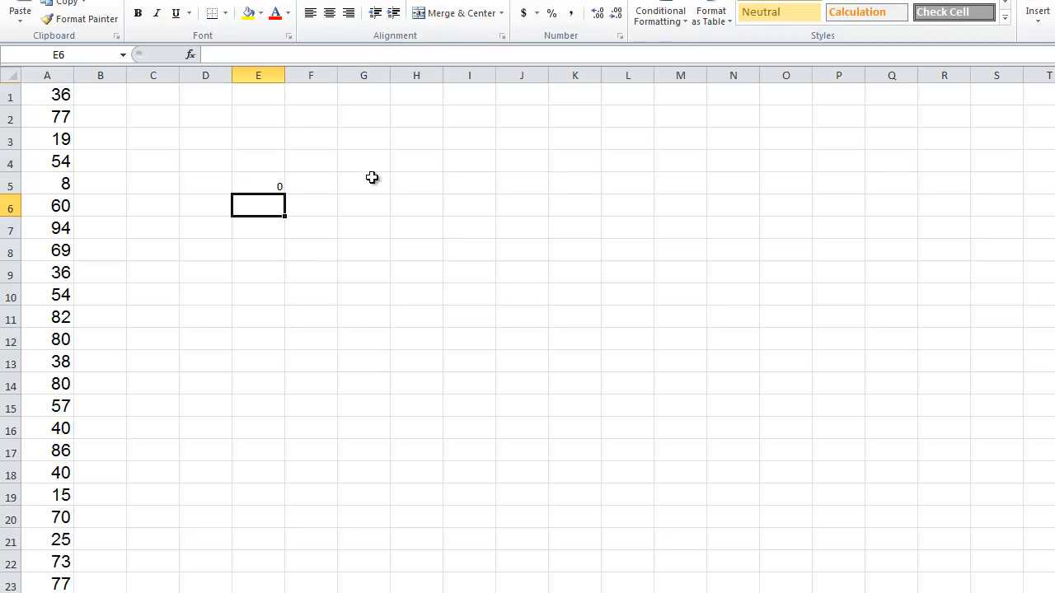
- Change the COUNTIF criterion in E5 to 51 and check the resulting formula
{"action": "left_click", "coordinate": [262, 188]}
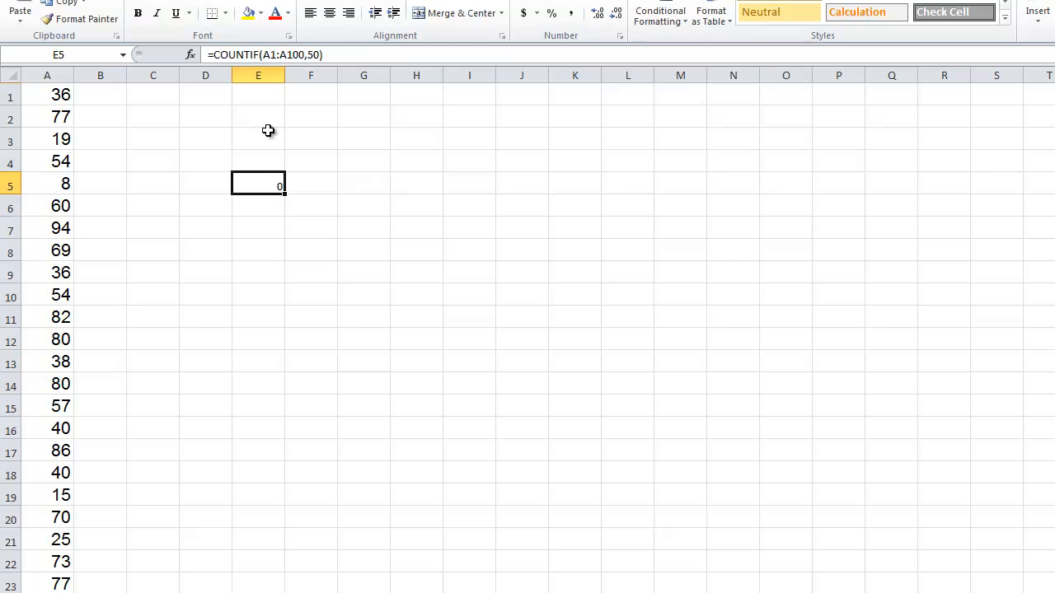
{"action": "left_click", "coordinate": [318, 54]}
{"action": "key", "text": "BackSpace"}
{"action": "type", "text": "4"}
{"action": "key", "text": "Return"}
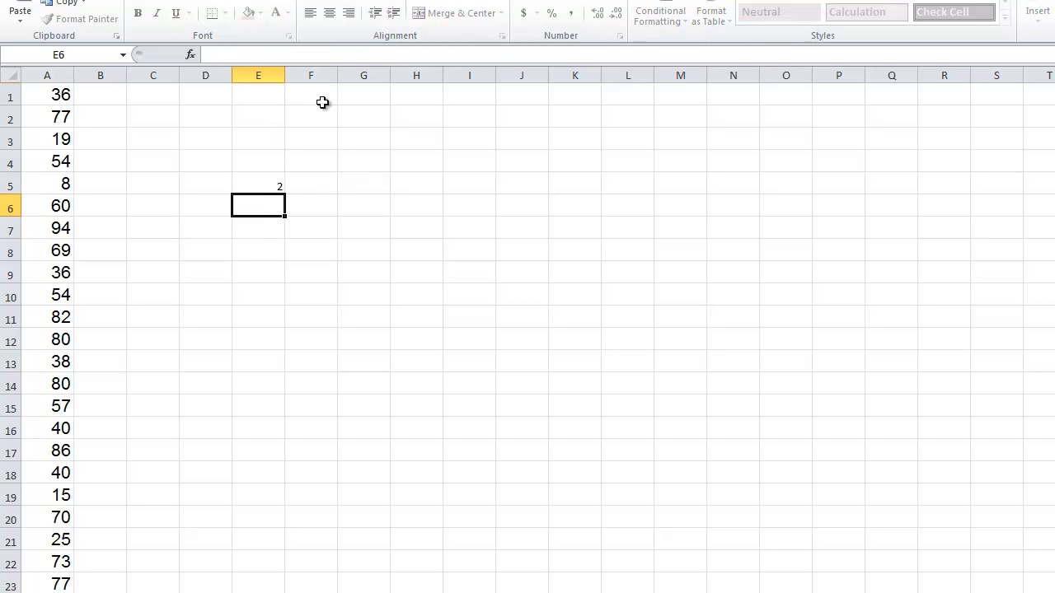
{"action": "left_click", "coordinate": [258, 191]}
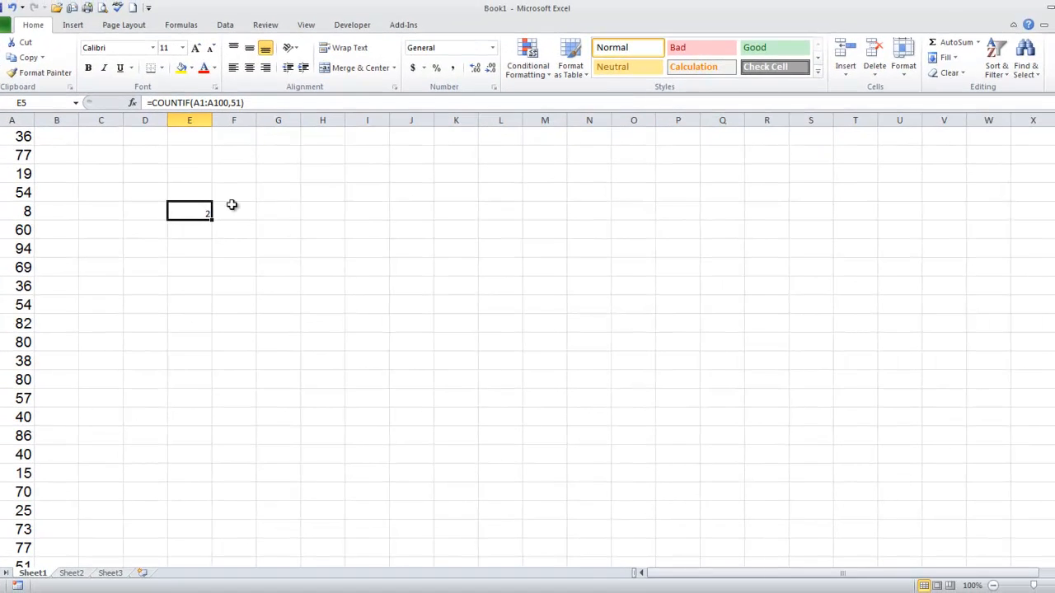
{"action": "left_click", "coordinate": [232, 206]}
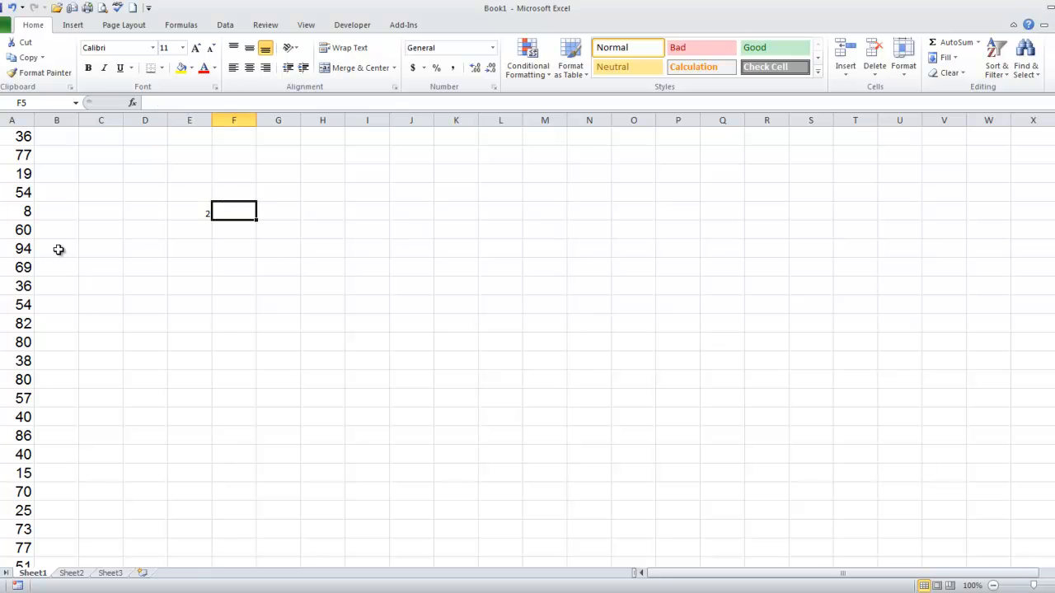